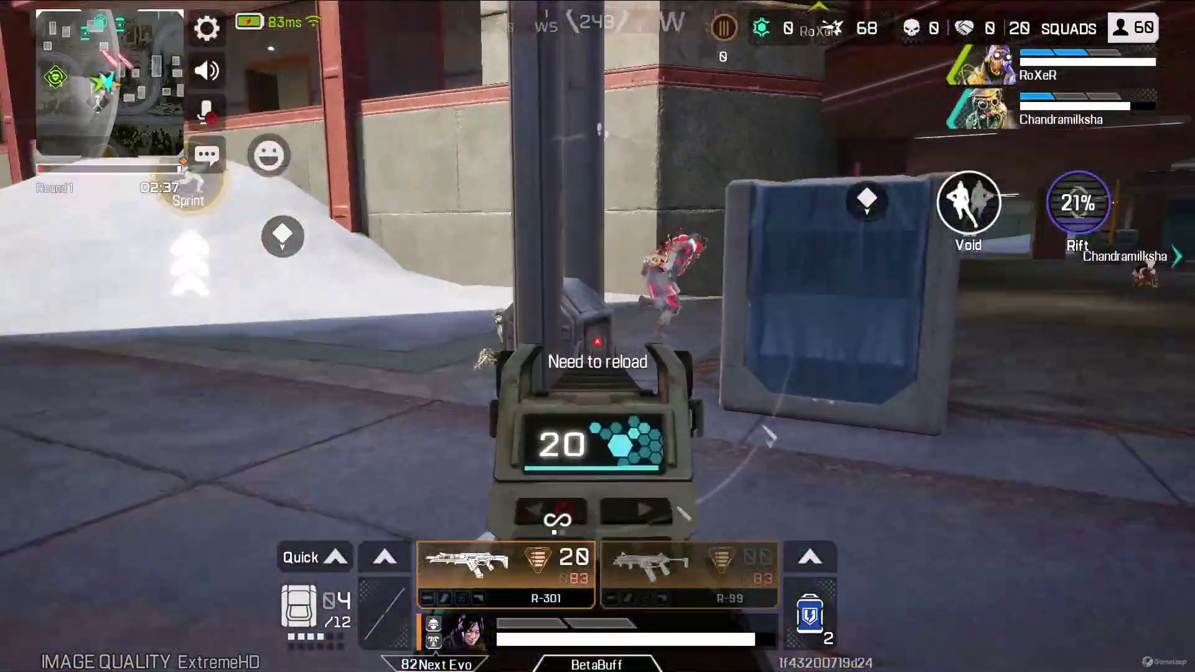
right_click(597, 336)
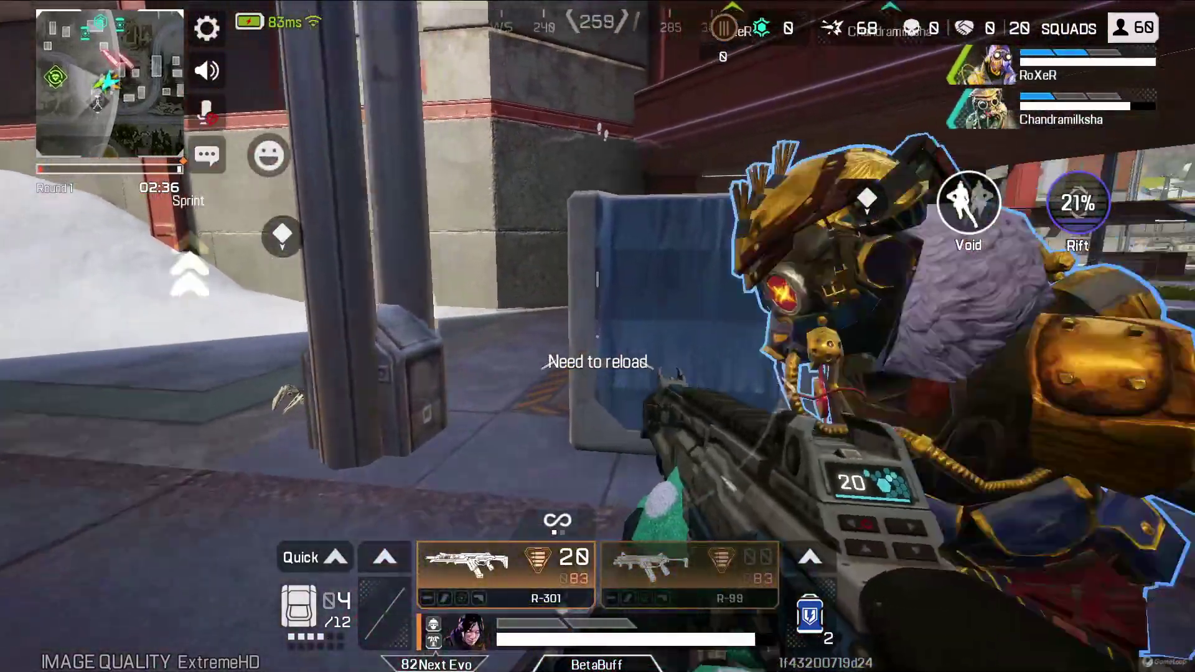
right_click(597, 336)
left_click(598, 336)
right_click(598, 336)
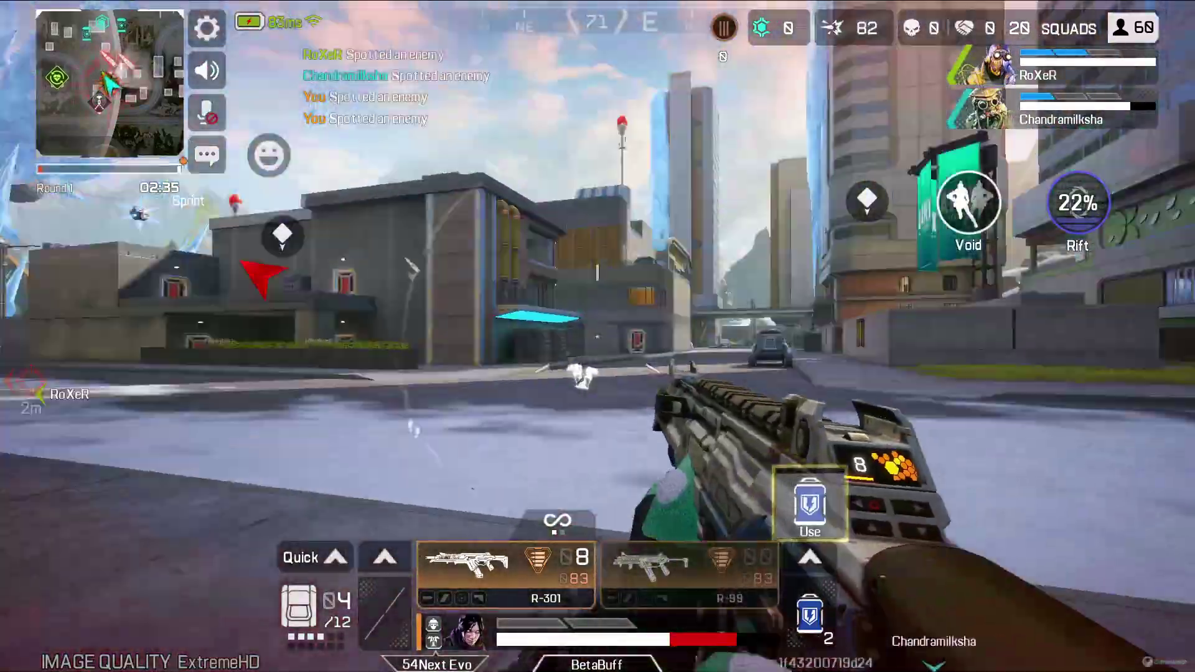
key("r")
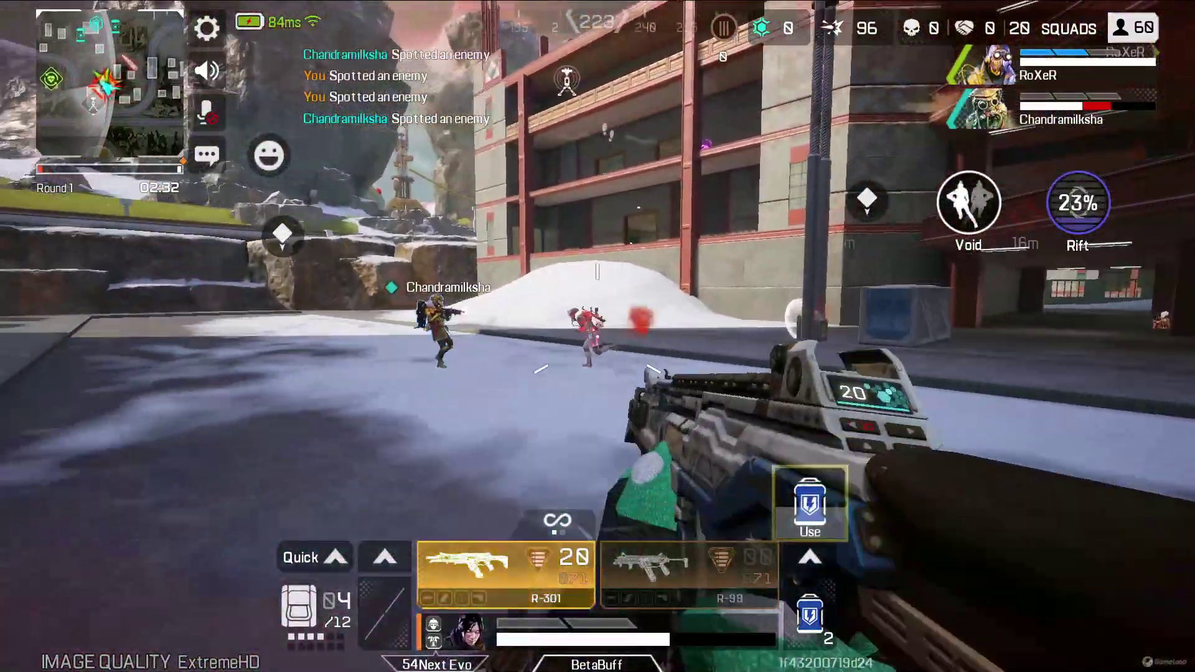
left_click(597, 336)
key("w")
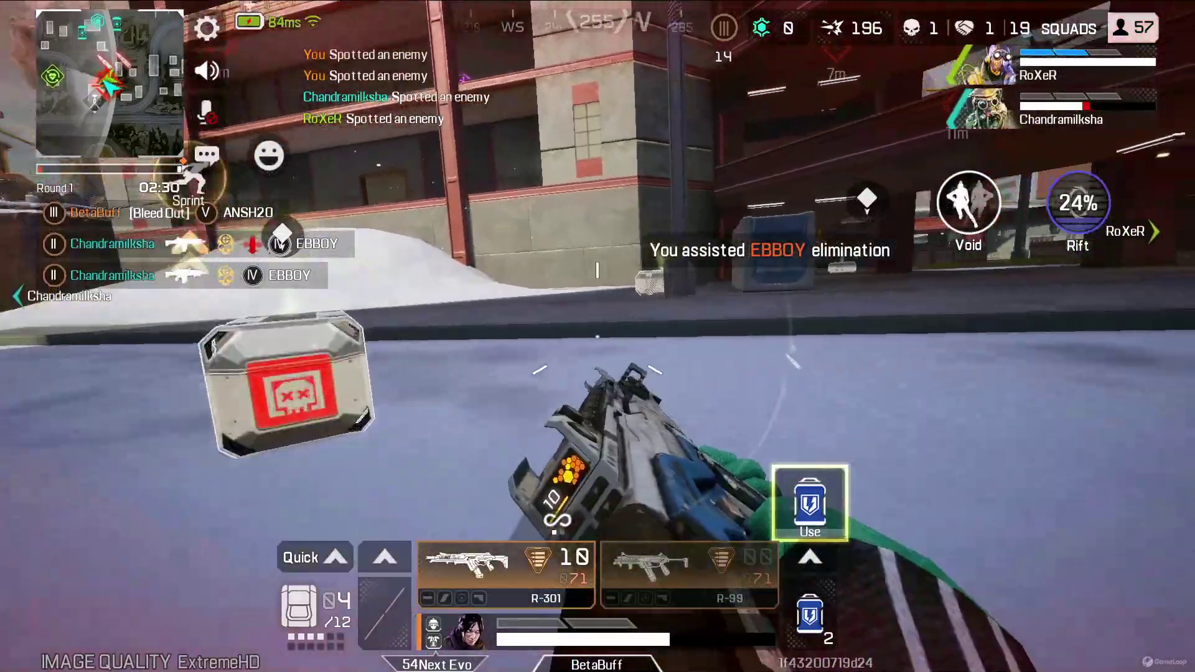
key("r")
key("w")
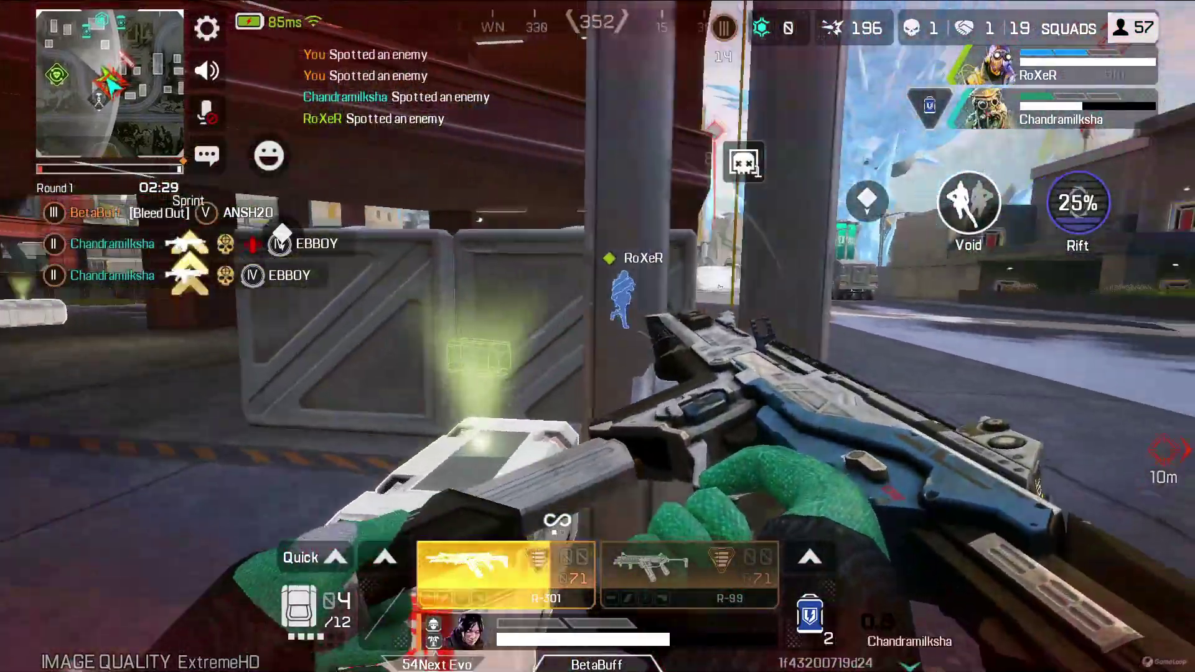
key("w")
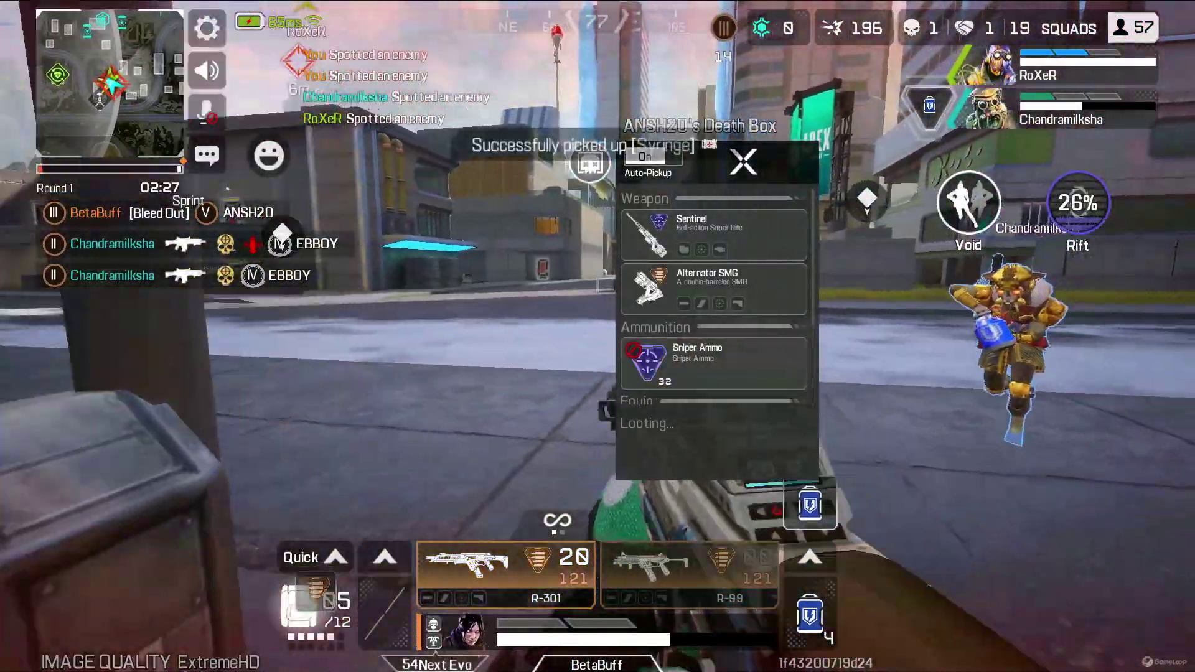
key("4")
key("w")
key("1")
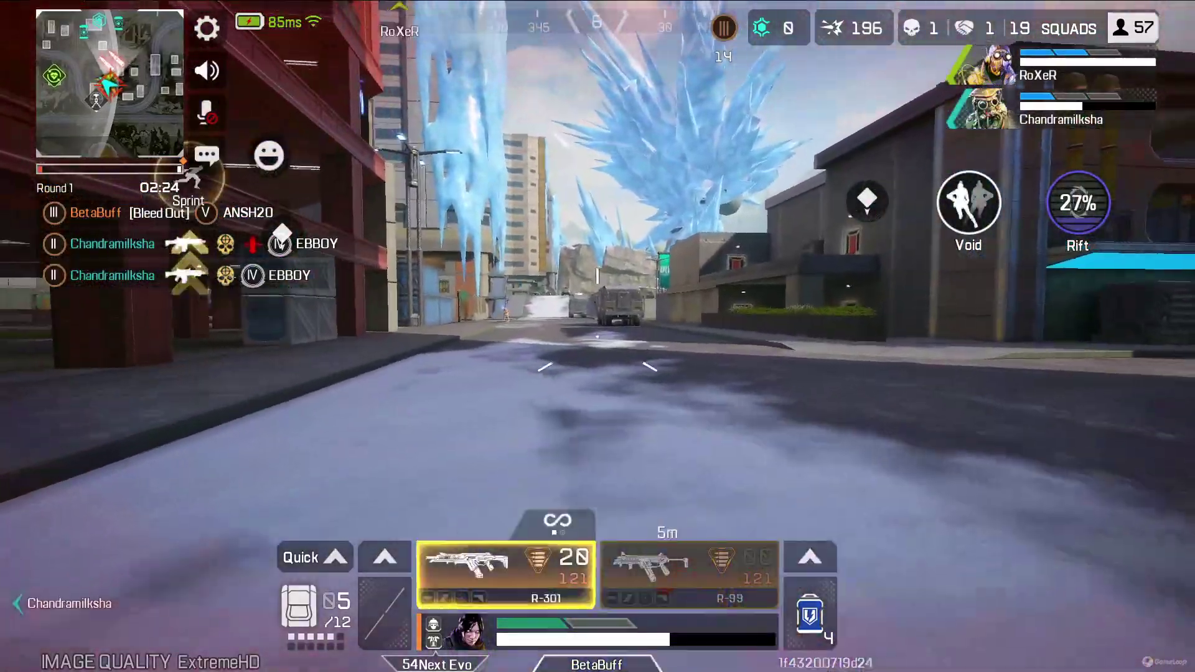
right_click(598, 336)
left_click(597, 336)
left_click(597, 336)
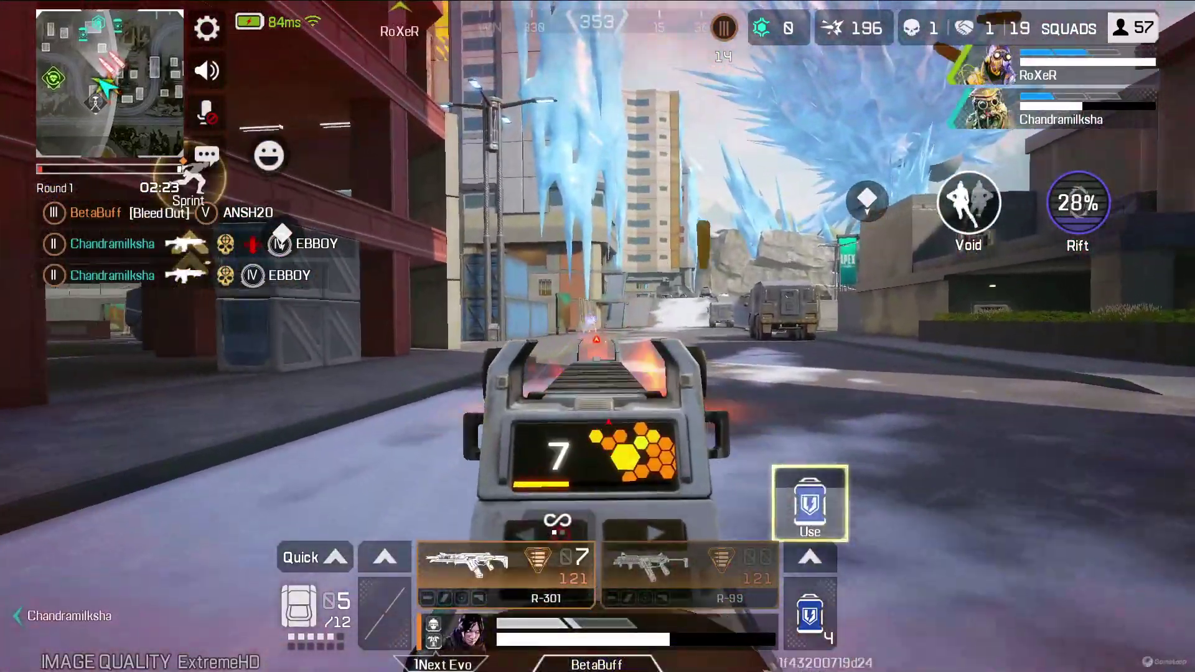
key("r")
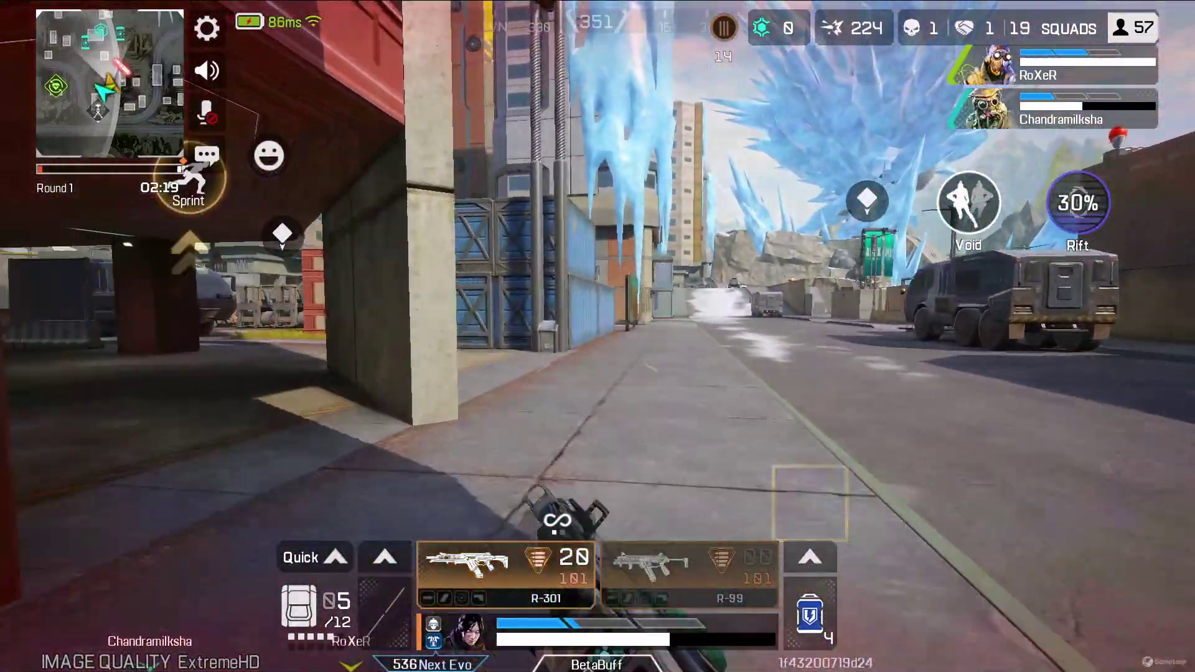
key("4")
key("w")
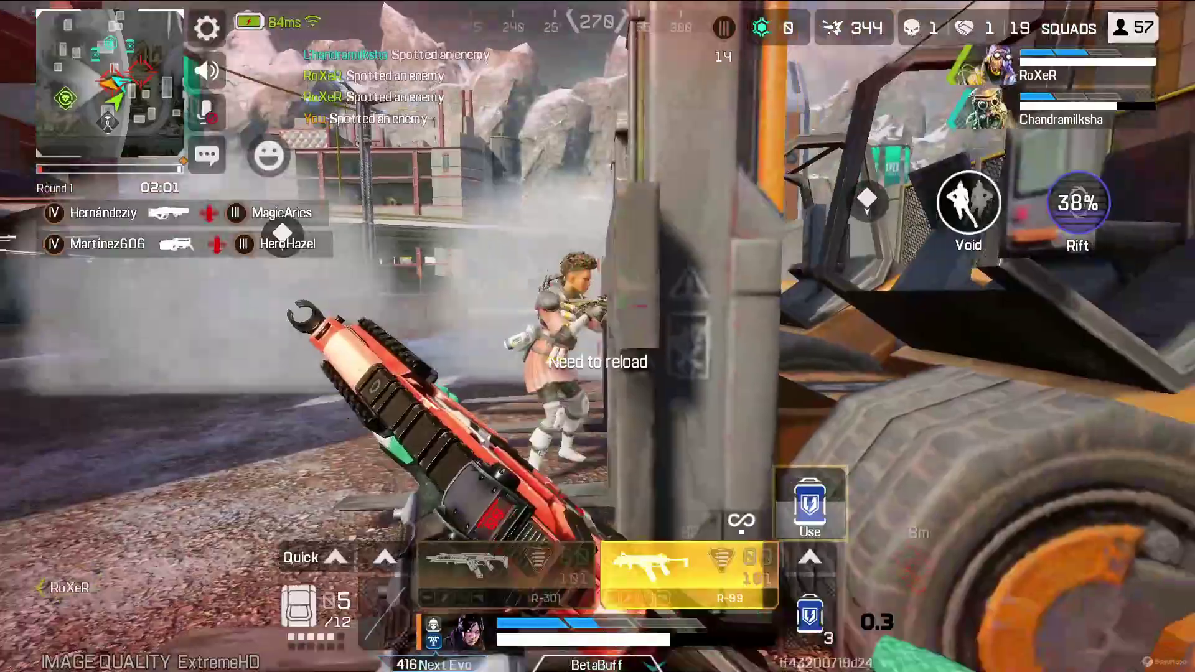
key("r")
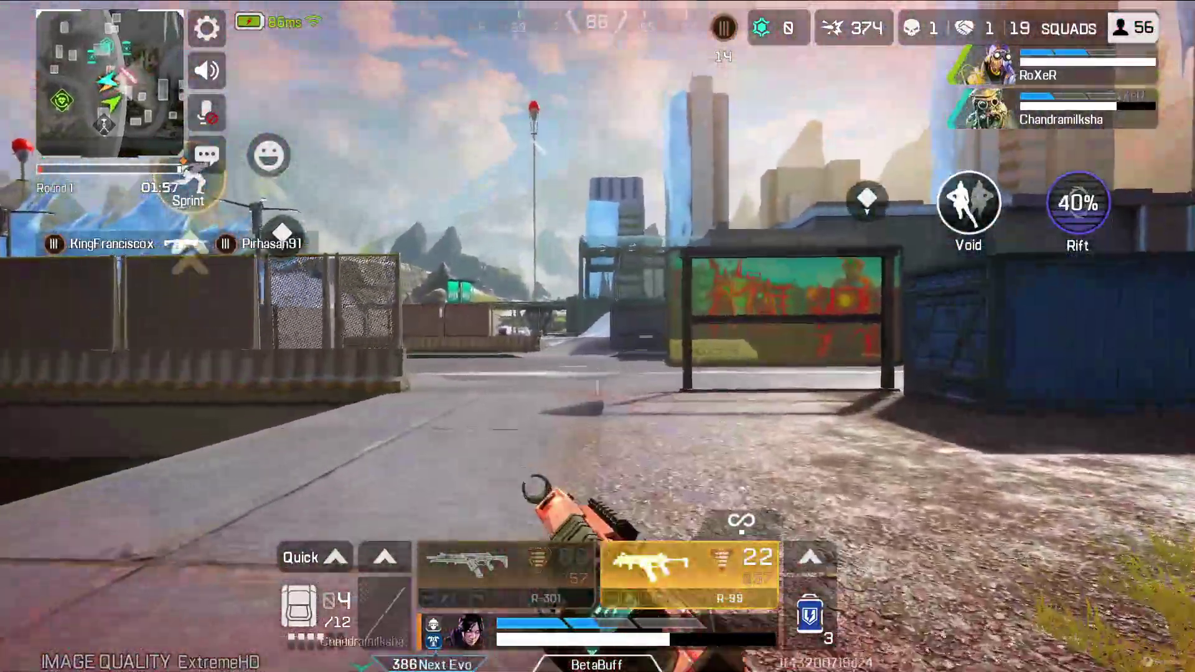
key("4")
key("w")
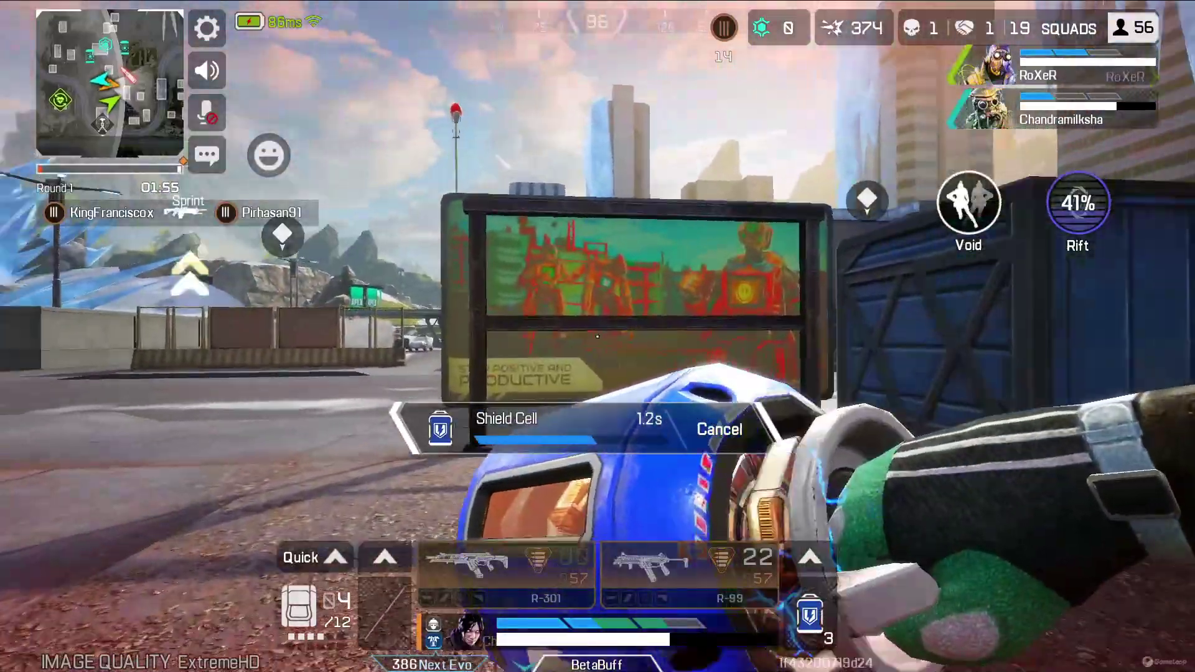
key("w")
key("a")
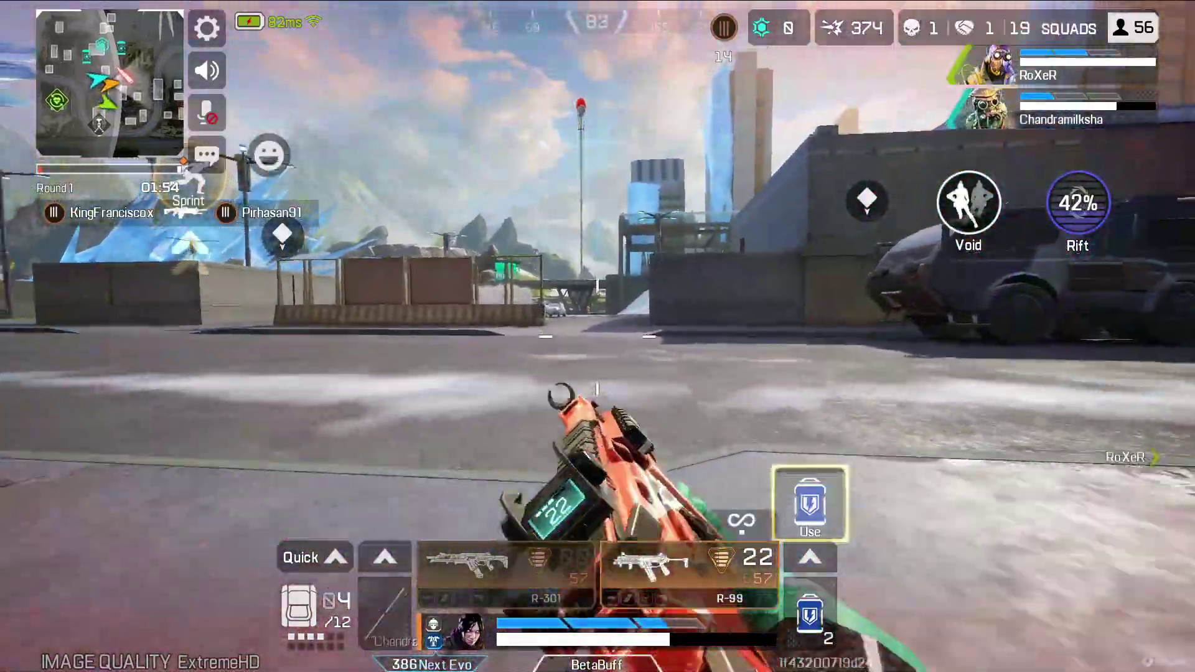
key("1")
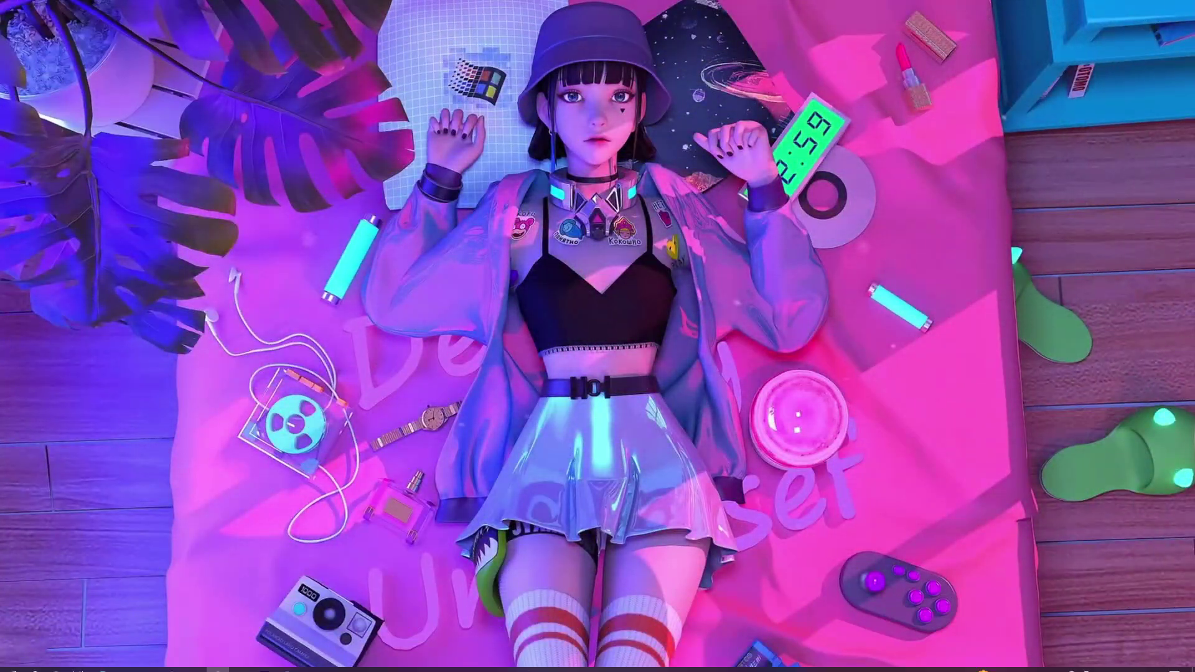
Switch to Discord and read the BlueStacks 5.7.121.1001 release notes on Apex Legends Mobile, highlighting the supported Nougat 32-bit version.
left_click(287, 663)
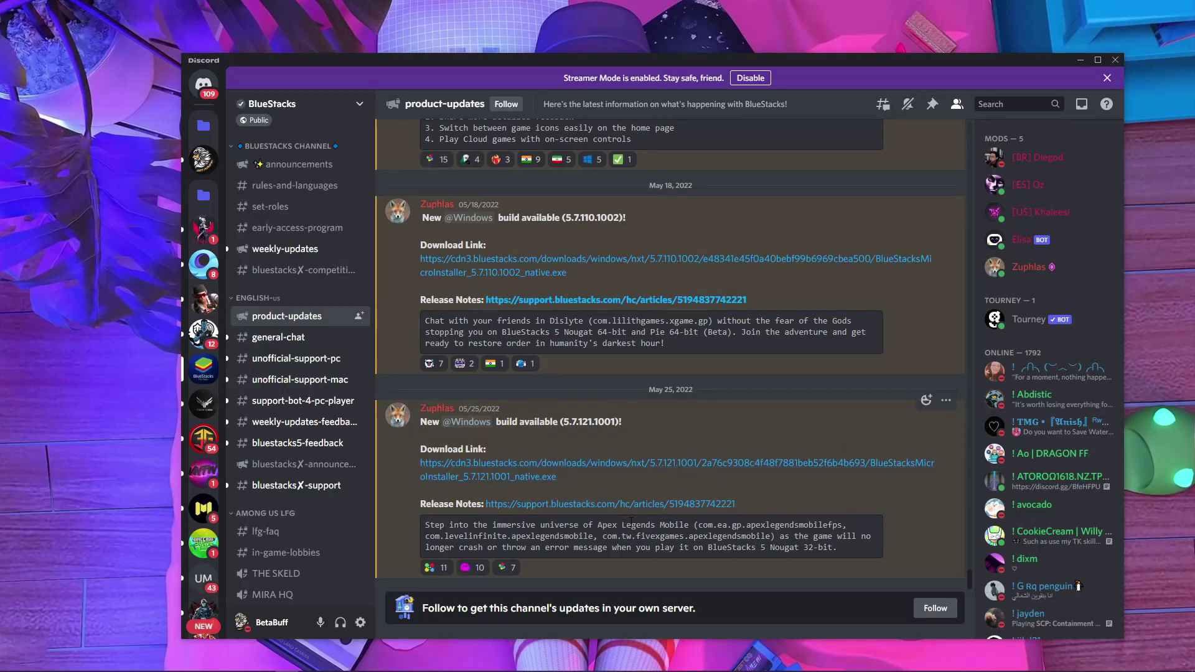
left_click_drag(598, 527, 845, 552)
left_click(714, 552)
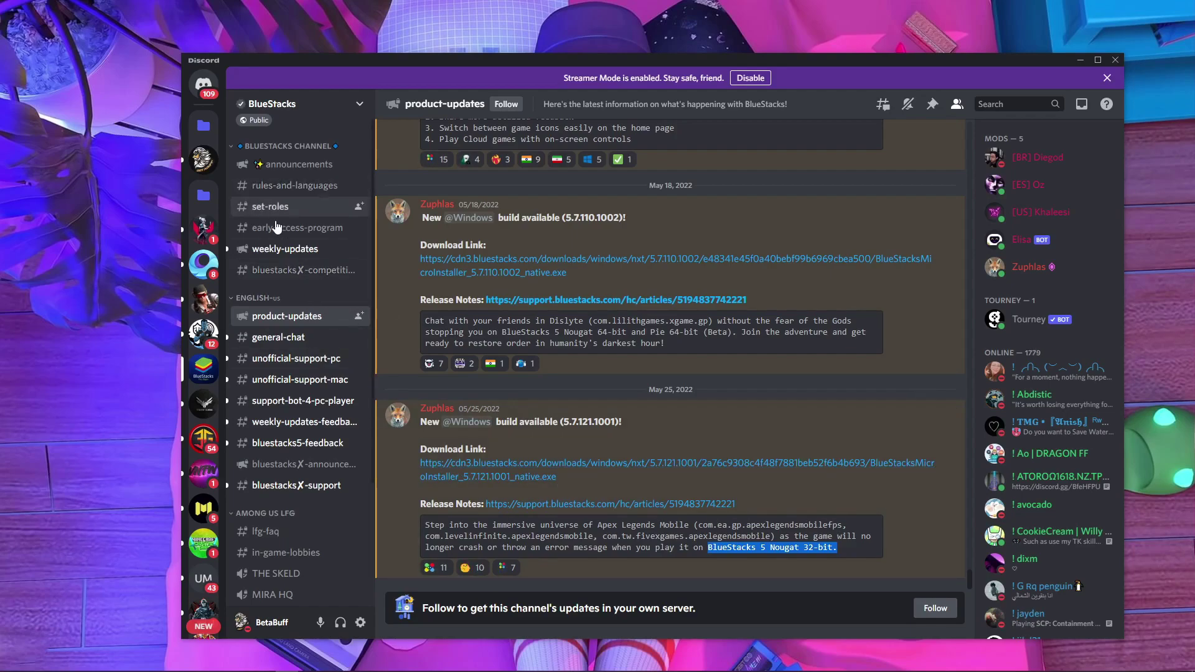
left_click(1081, 62)
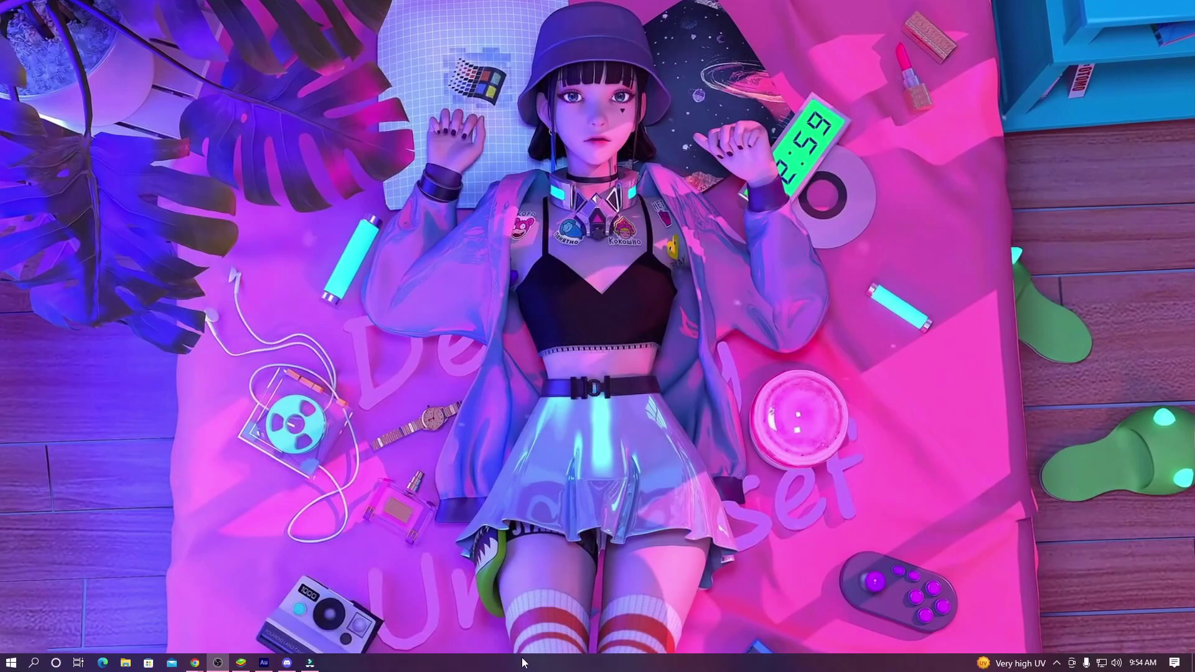
Switch to BlueStacks and check for updates from the About section of its settings, then close the settings.
left_click(241, 662)
left_click(1061, 520)
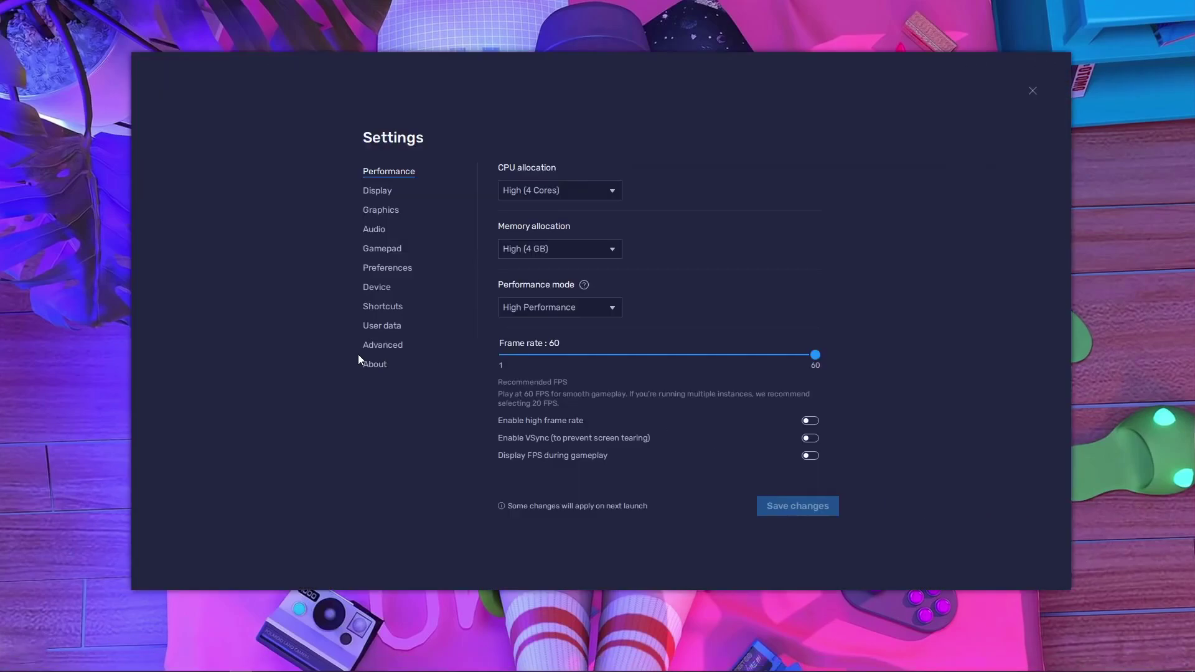
left_click(375, 367)
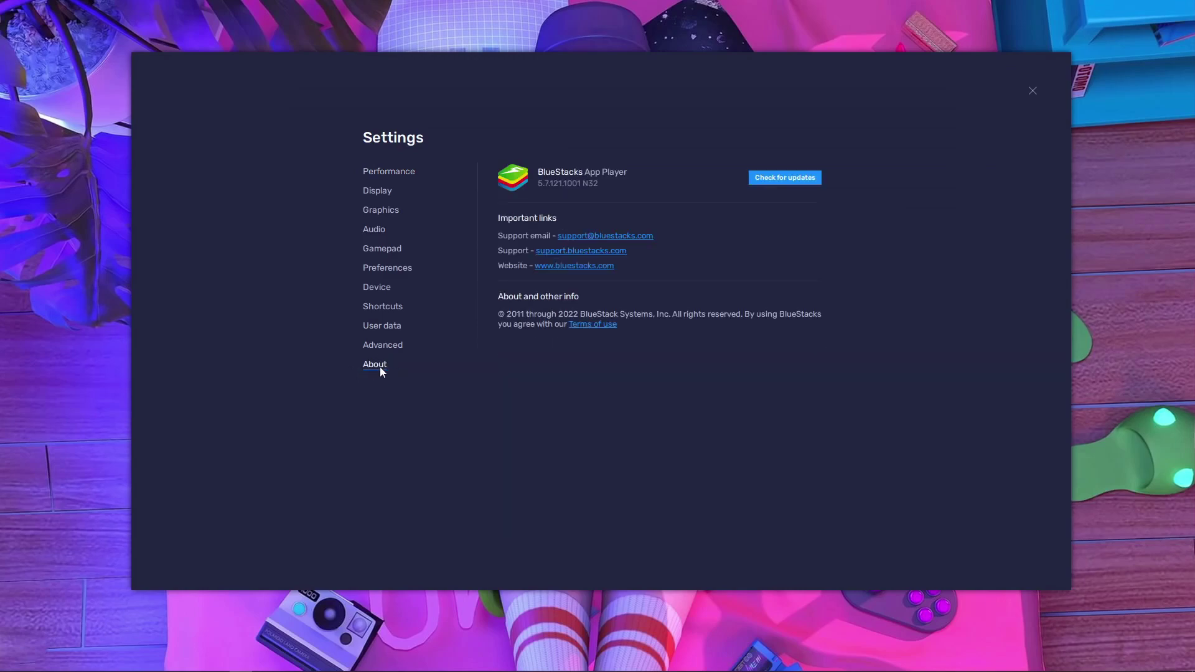
left_click(808, 180)
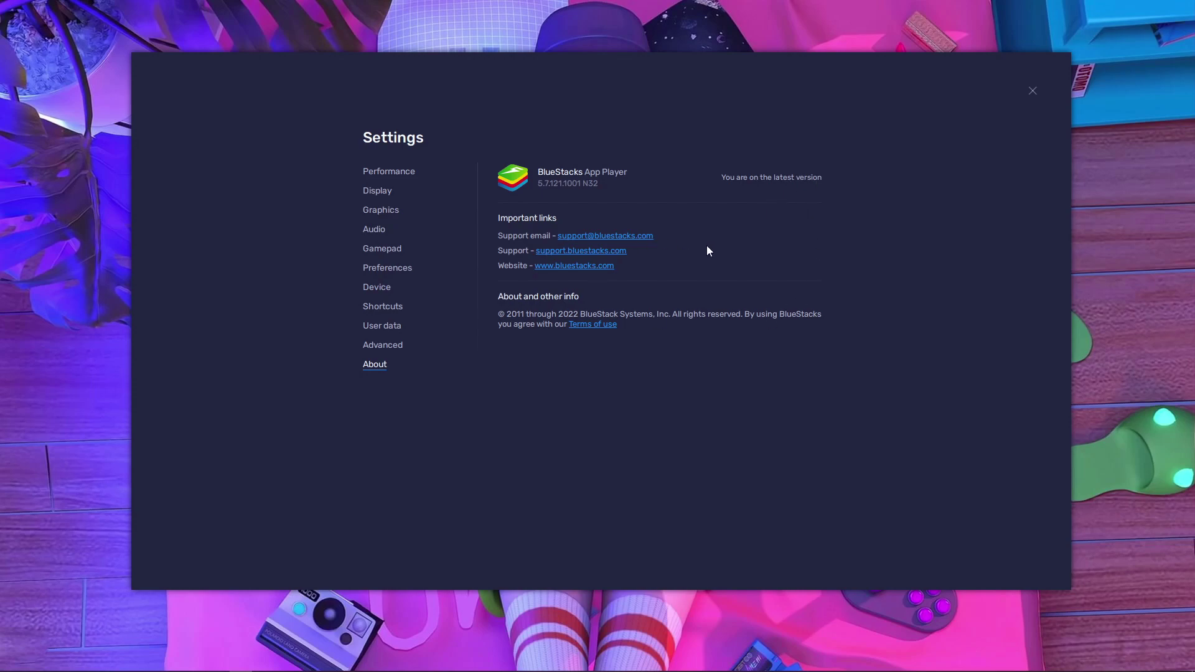
left_click(1032, 91)
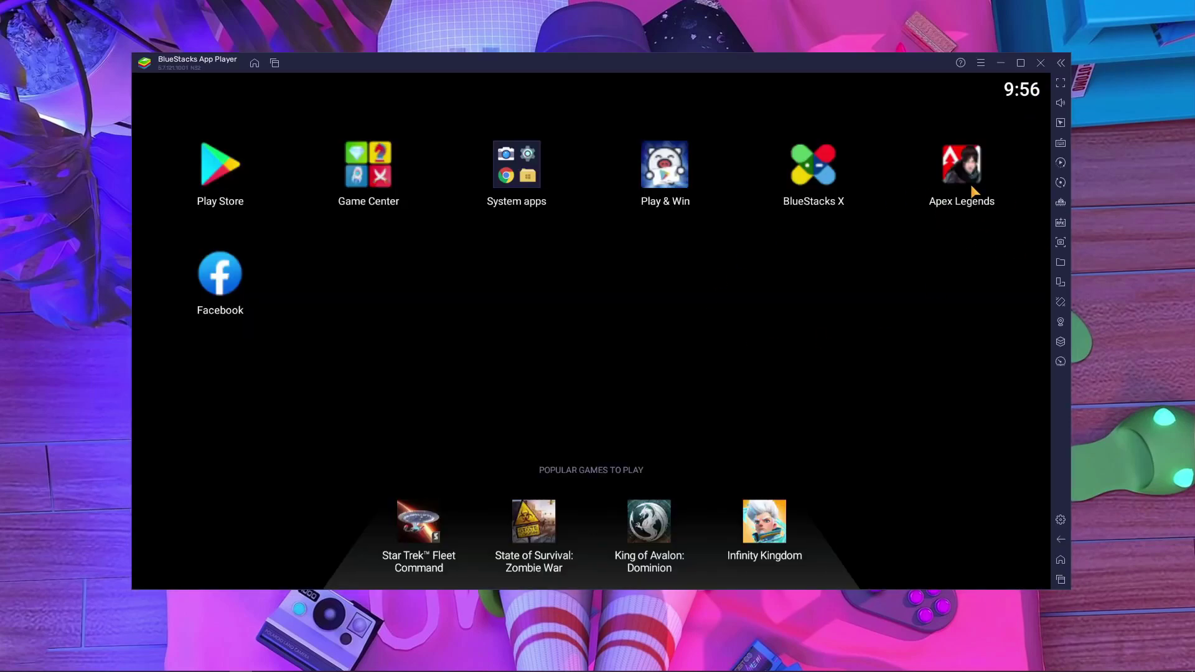
Launch Apex Legends, log in with Facebook and dismiss the promotional pop-ups to reach the lobby.
left_click(967, 163)
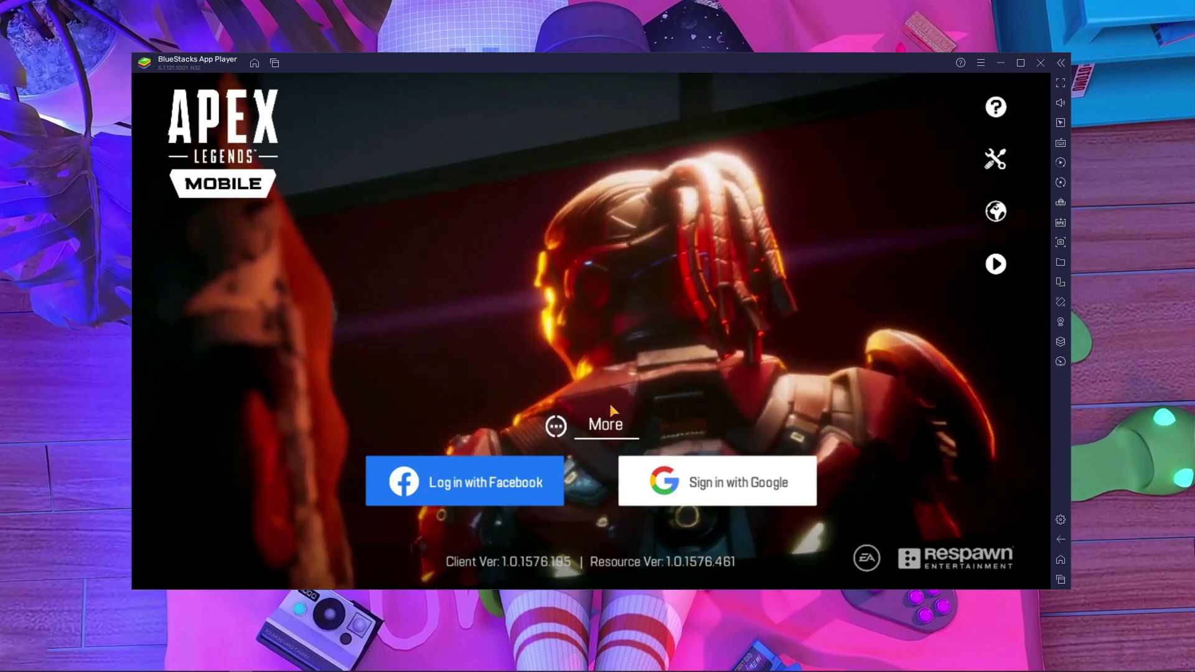
left_click(467, 493)
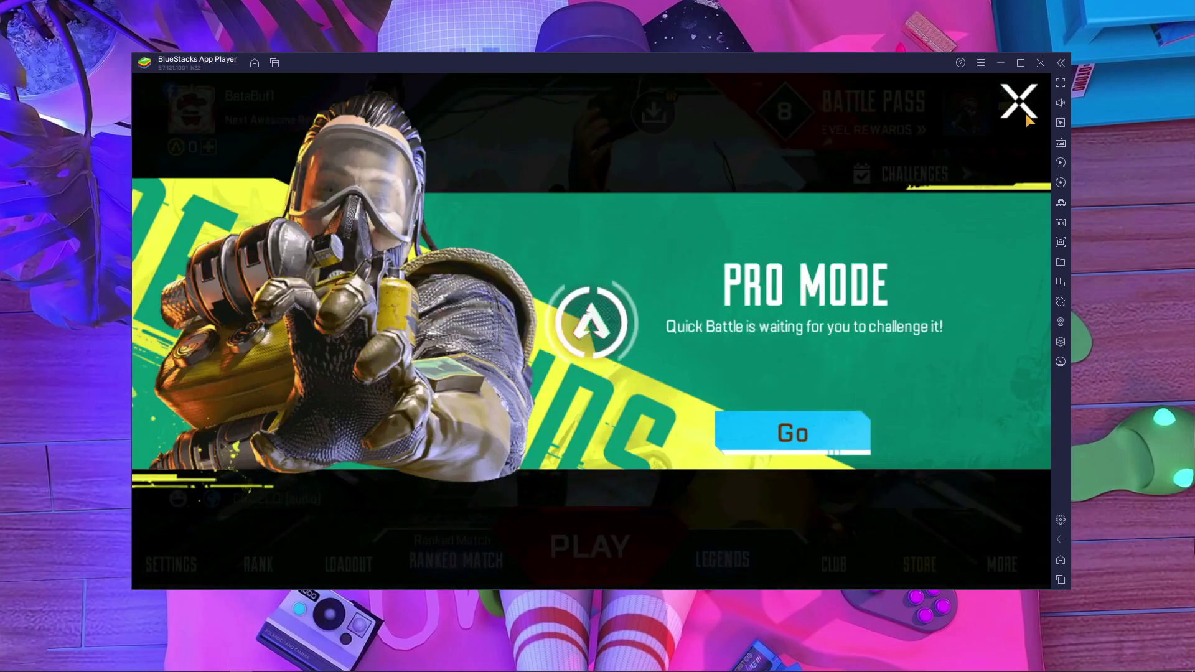
left_click(1023, 110)
left_click(1023, 111)
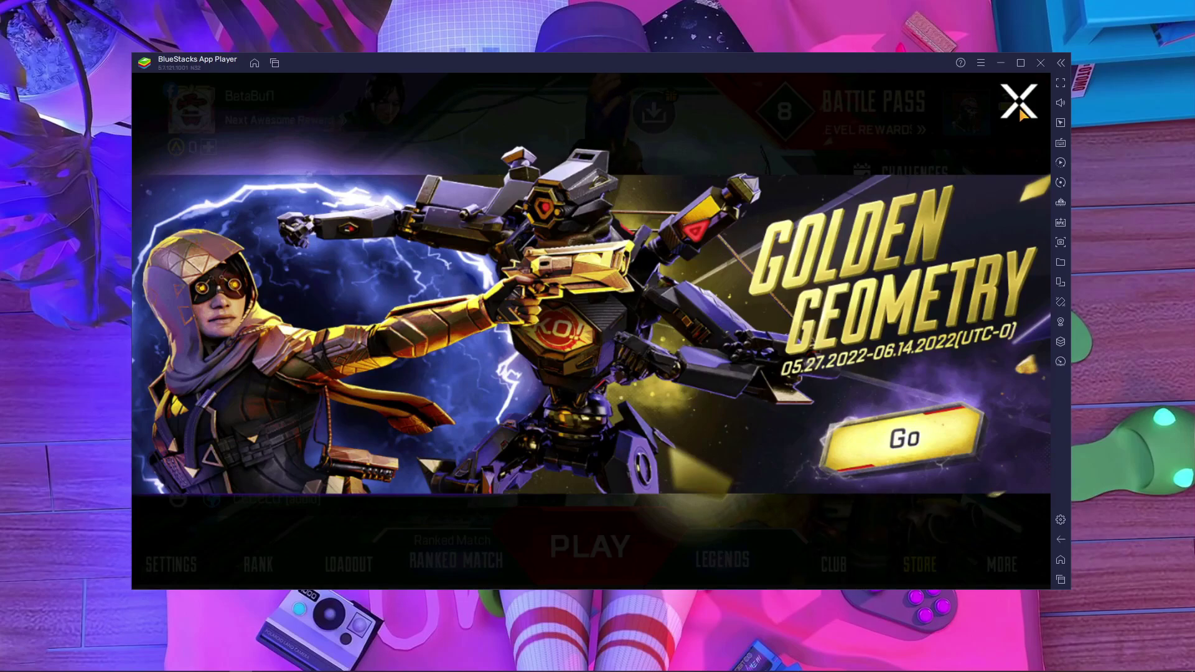
left_click(1023, 111)
left_click(1022, 111)
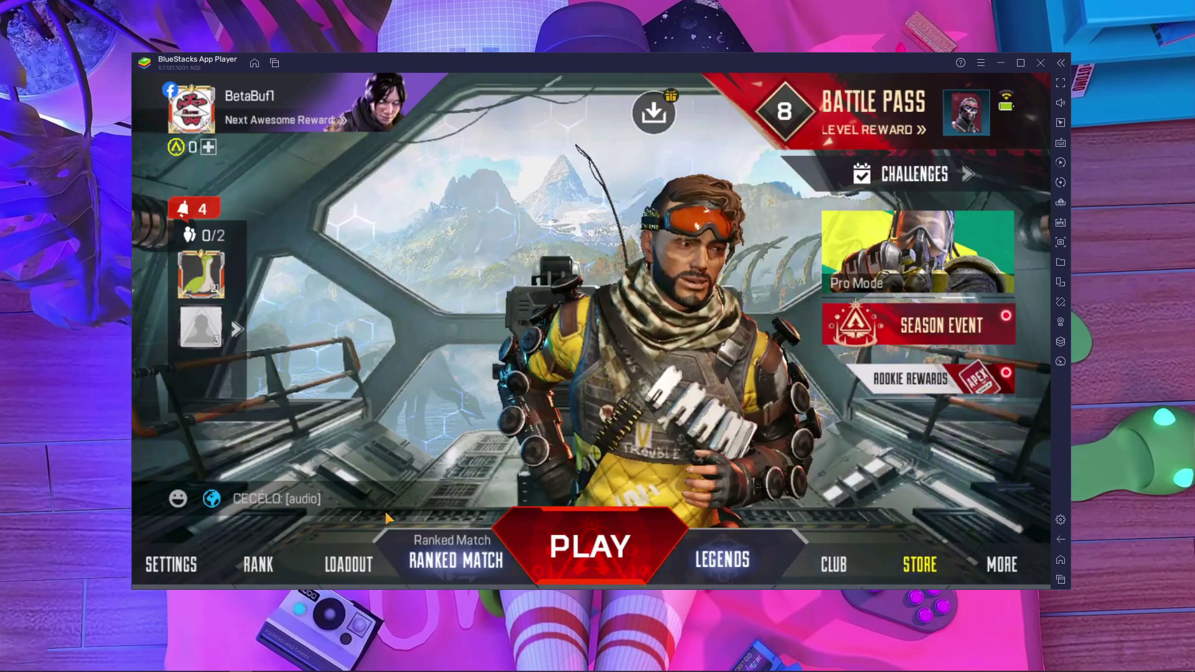
Change the game mode from Ranked Match to Free Practice and start the Firing Range session.
left_click(438, 552)
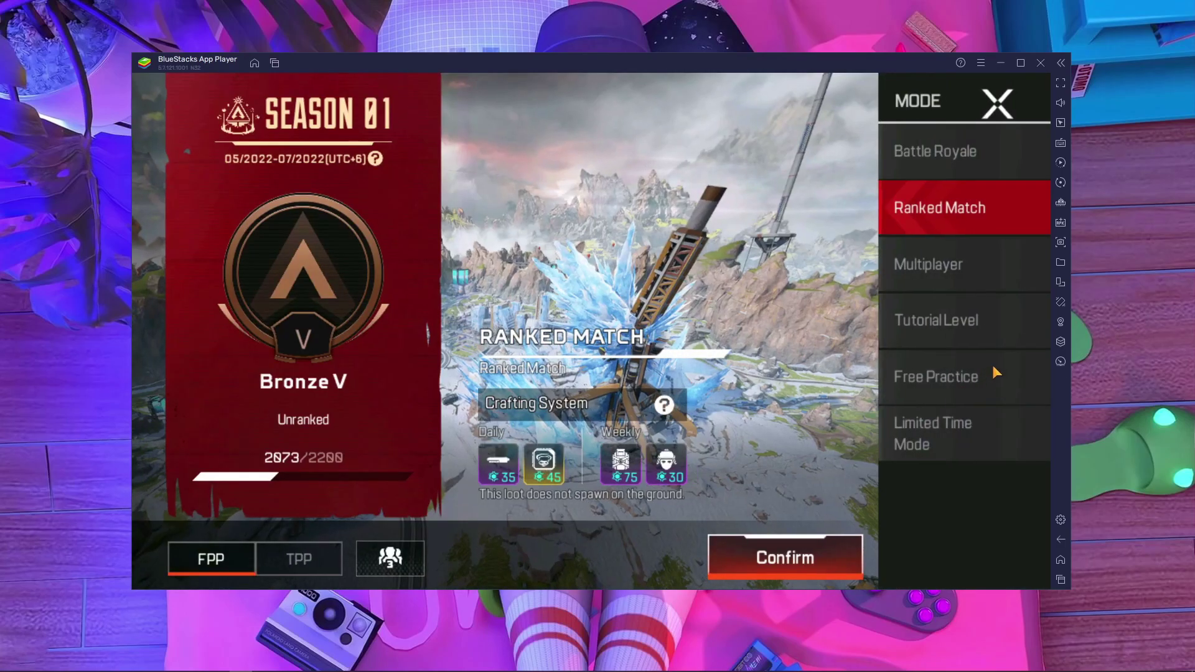
left_click(1016, 401)
left_click(777, 560)
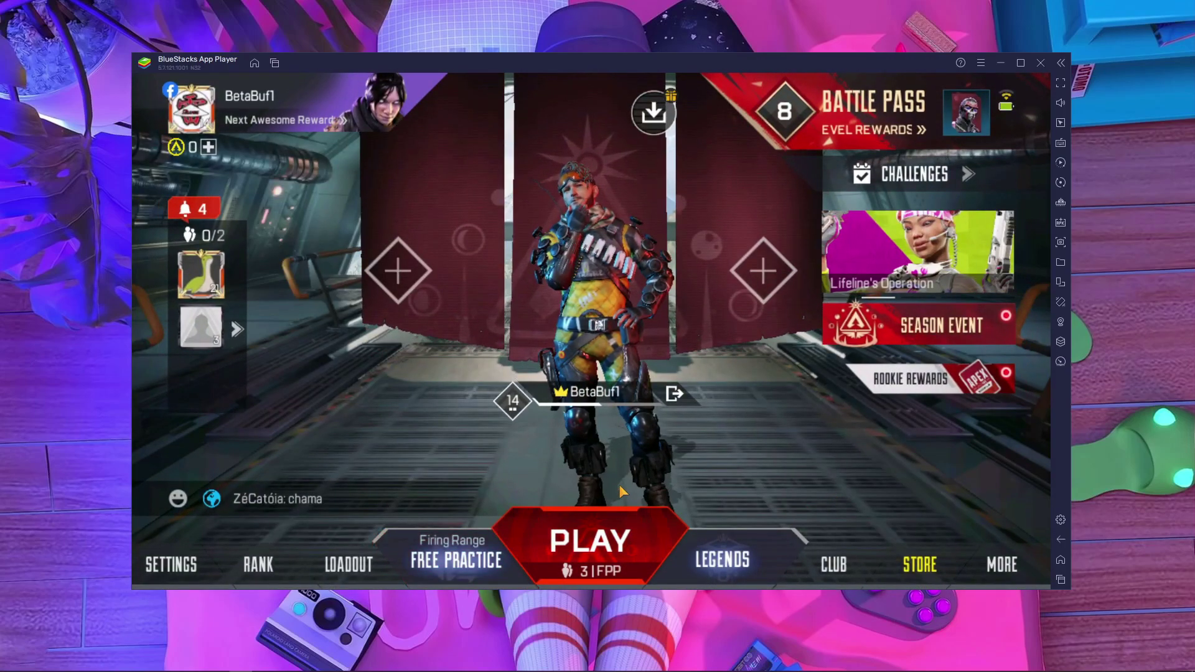
left_click(541, 555)
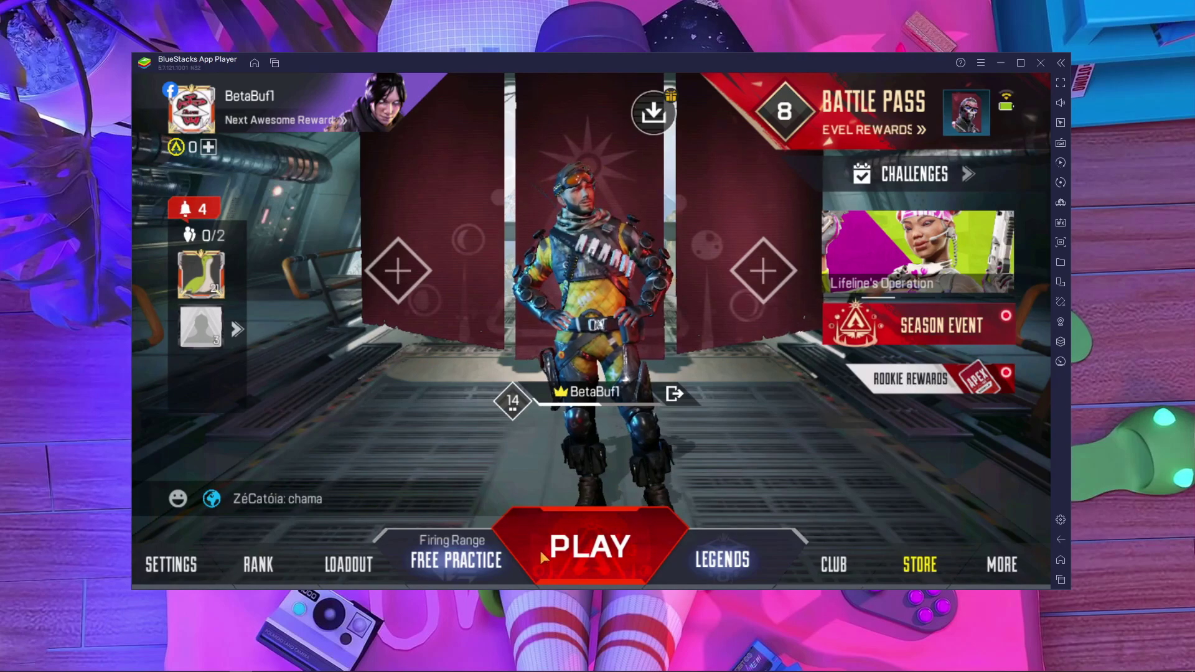
left_click(576, 551)
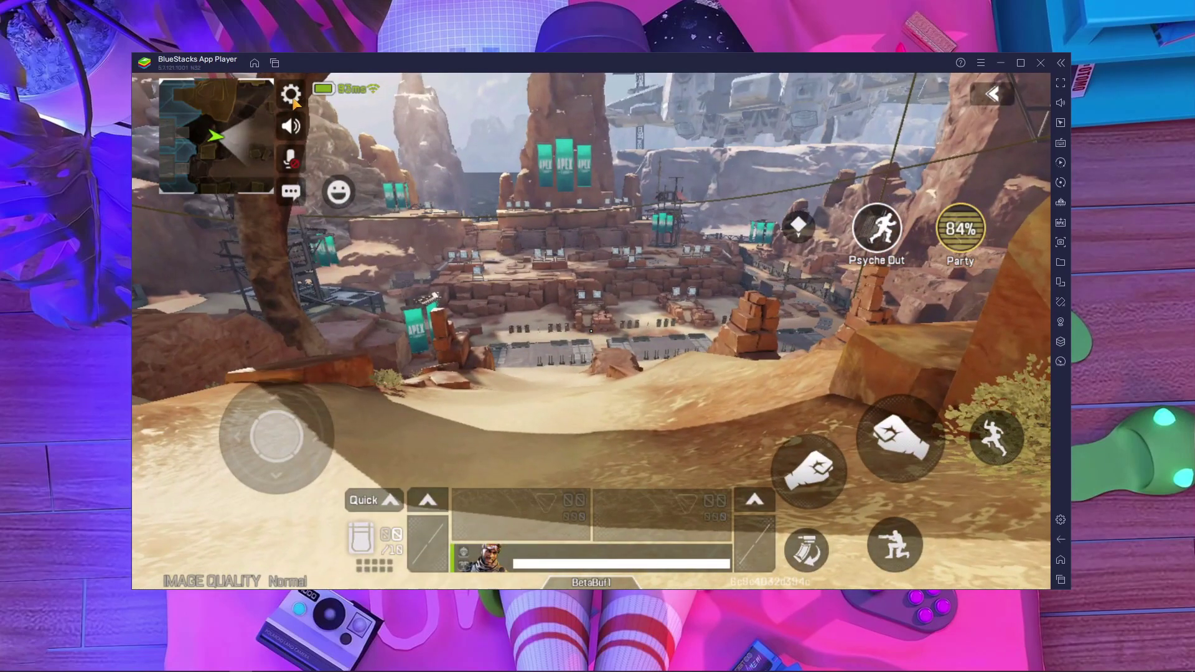
Open the in-game Controls settings and select Controls Interface 1 for Battle Royale.
left_click(291, 96)
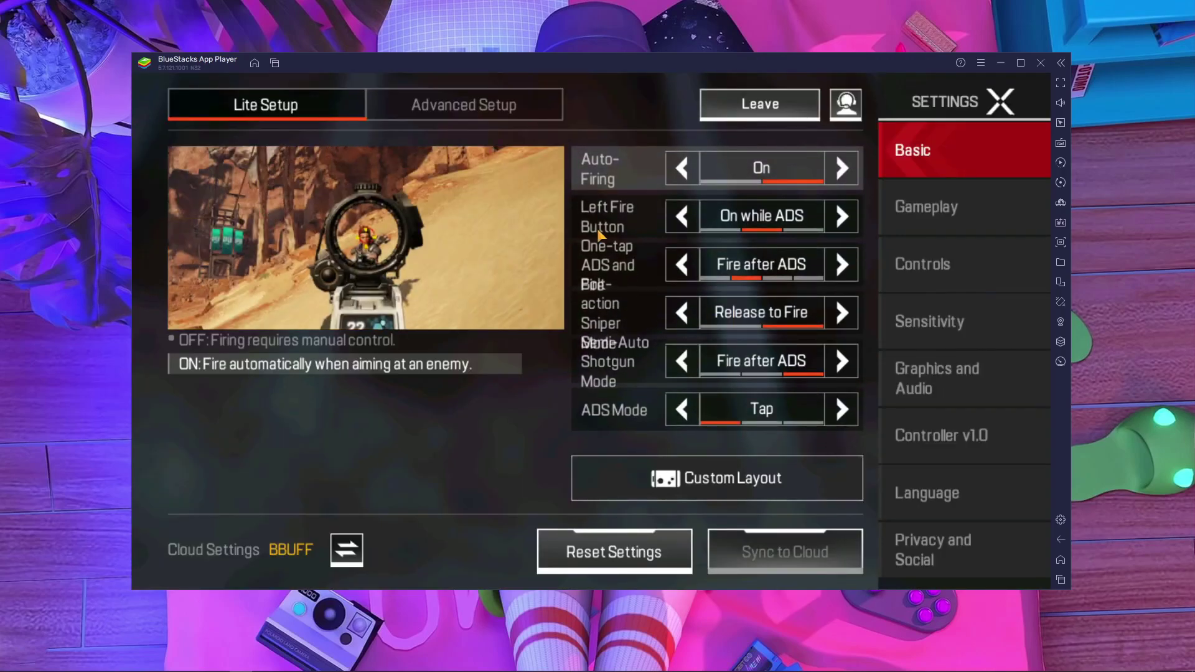
left_click(972, 403)
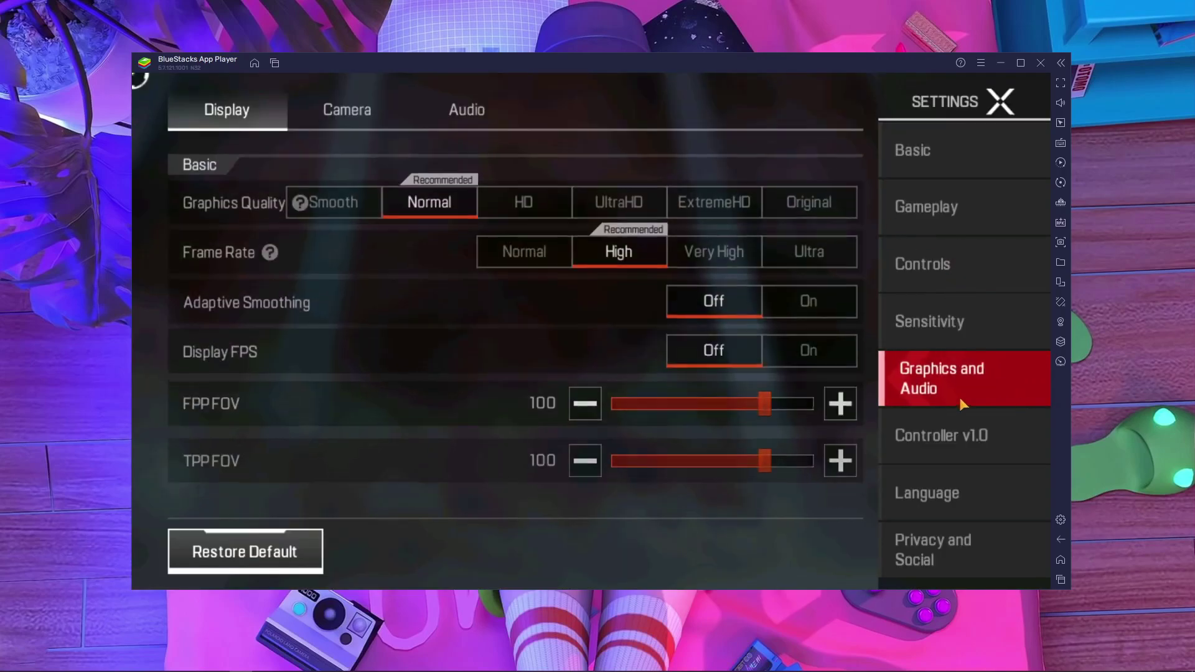
left_click(983, 255)
left_click(498, 252)
left_click(308, 255)
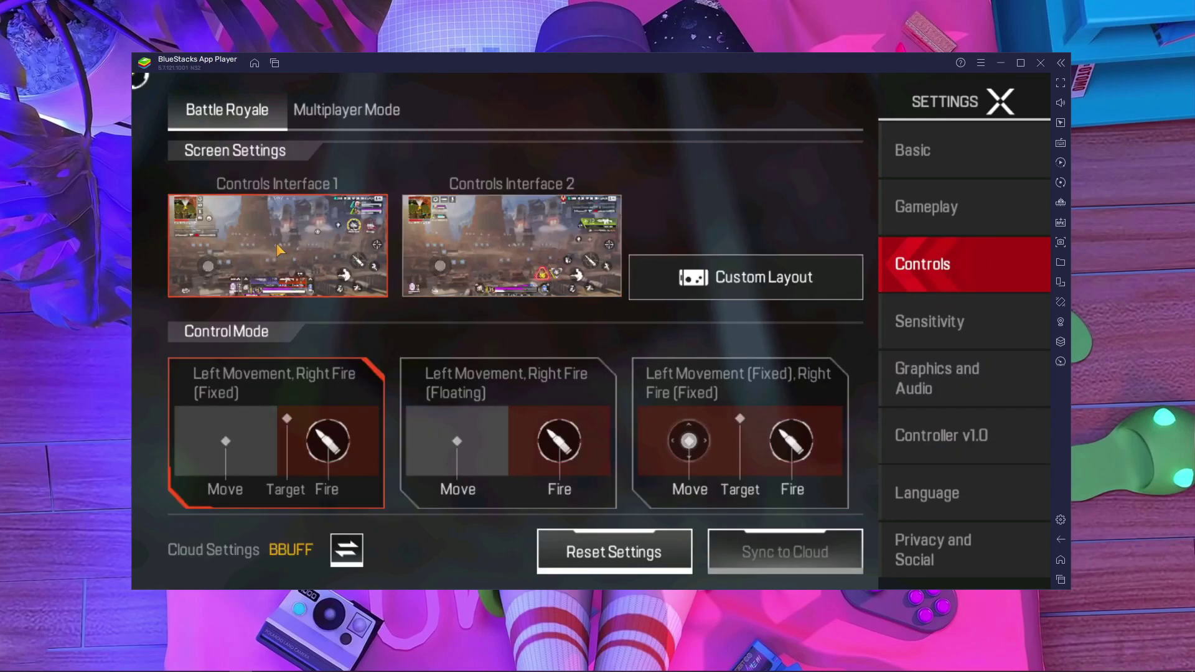
Open the custom layout of Controls Interface 1, save the button layout and return to the practice match.
left_click(766, 278)
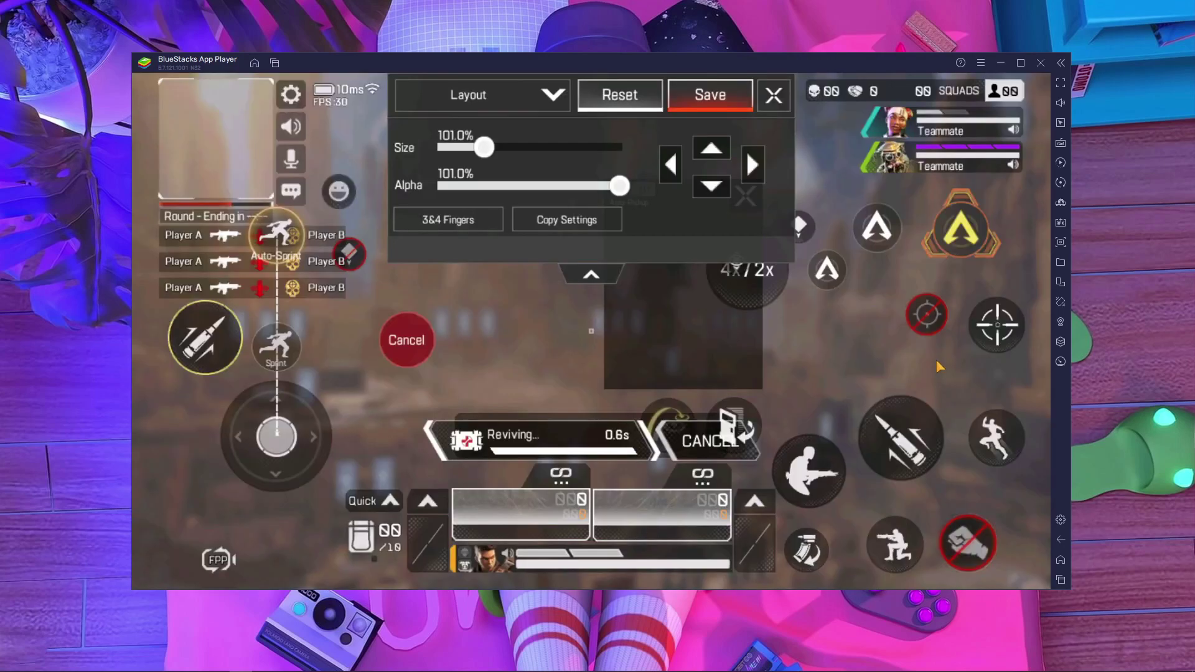
left_click(591, 274)
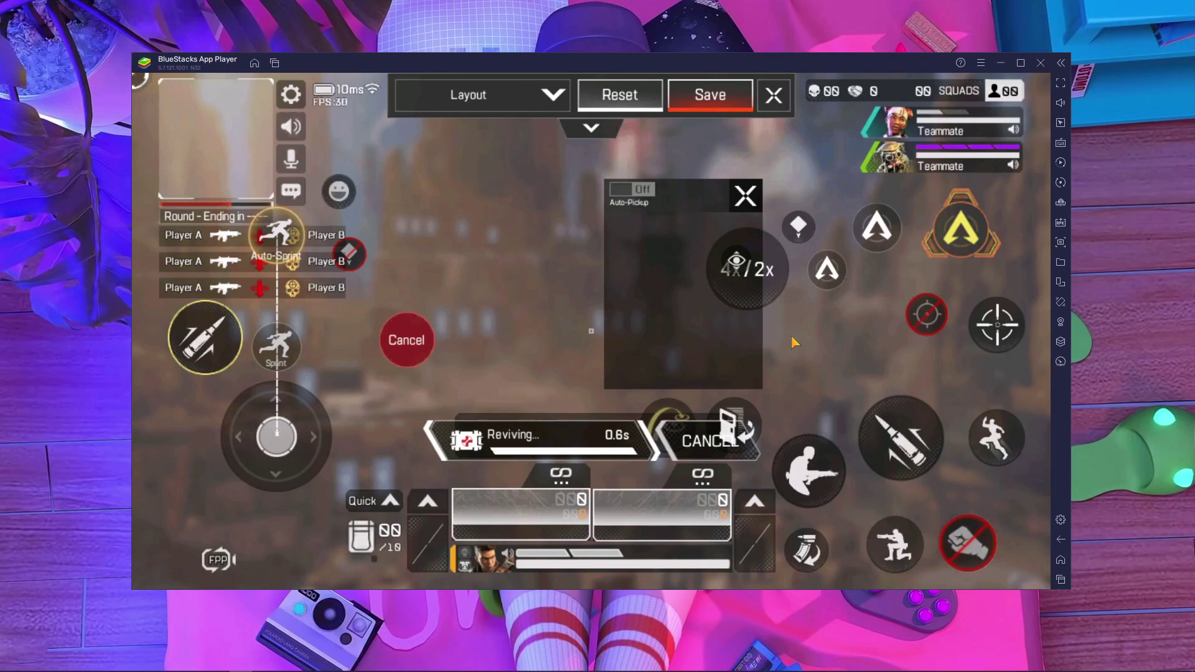
left_click(722, 100)
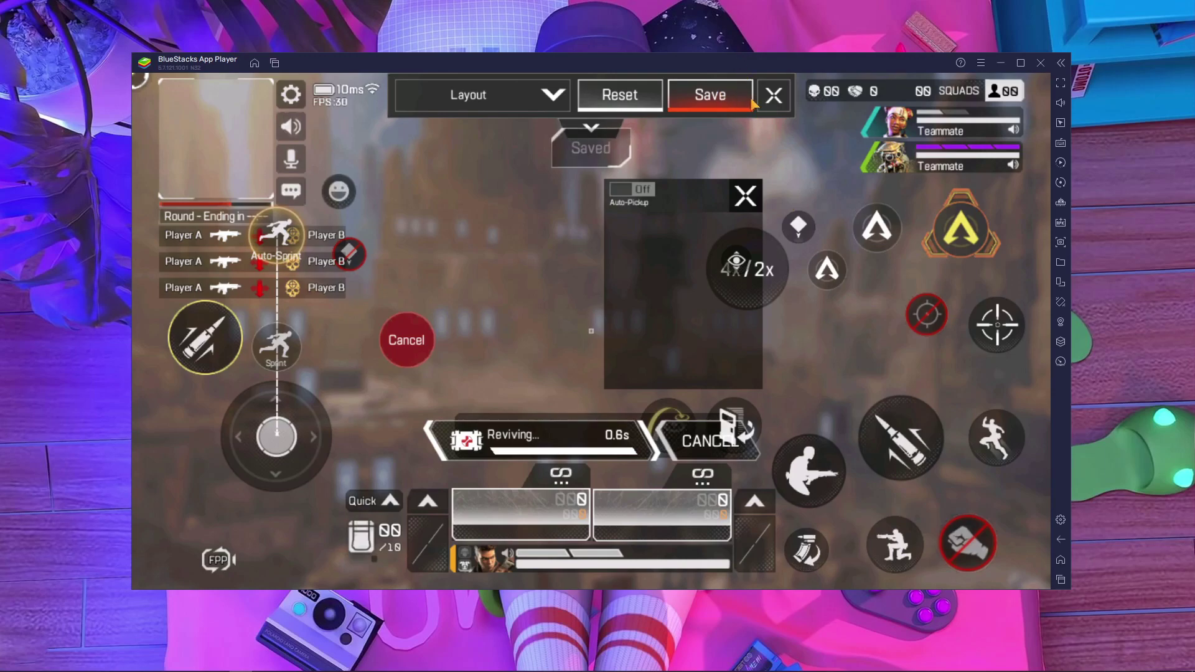
left_click(775, 103)
left_click(1000, 101)
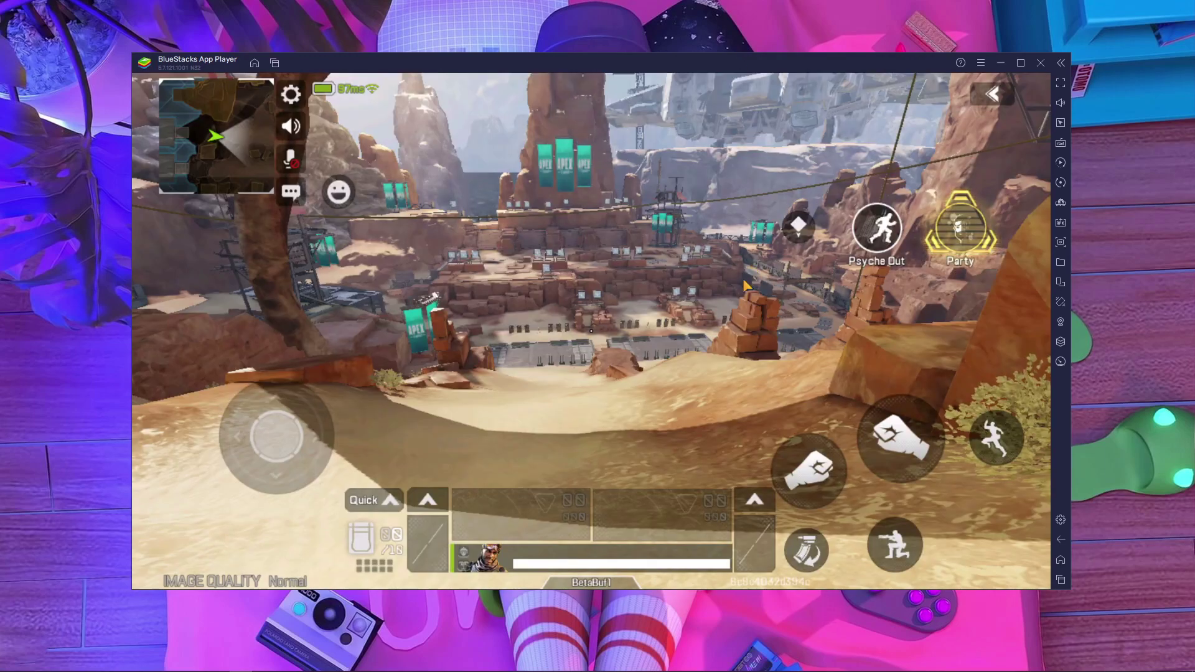